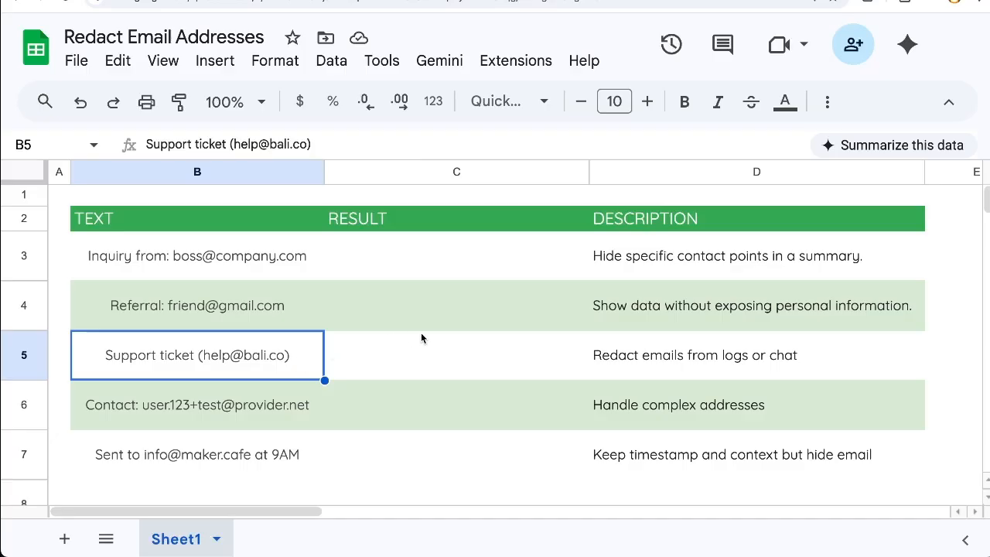
{"action": "left_click", "coordinate": [604, 403]}
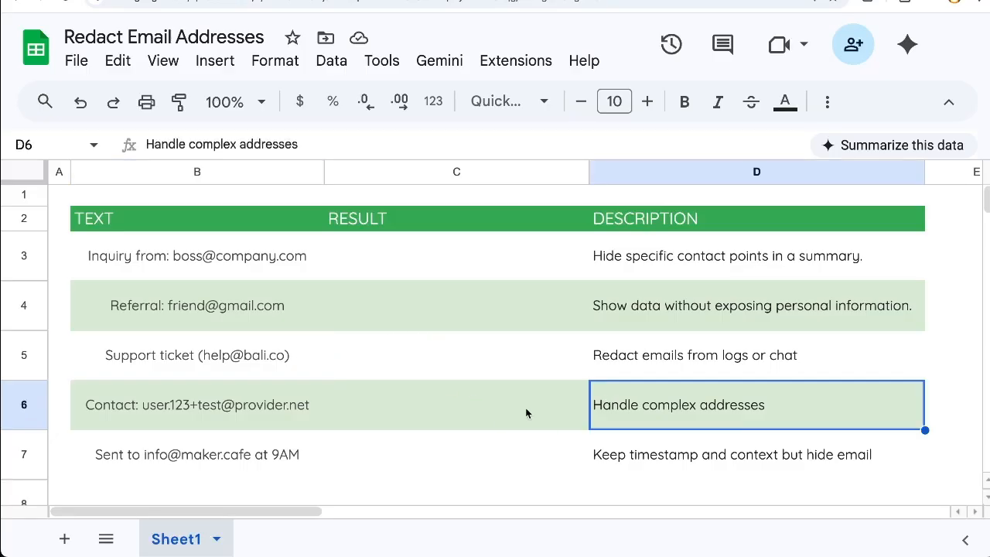
{"action": "left_click", "coordinate": [123, 407]}
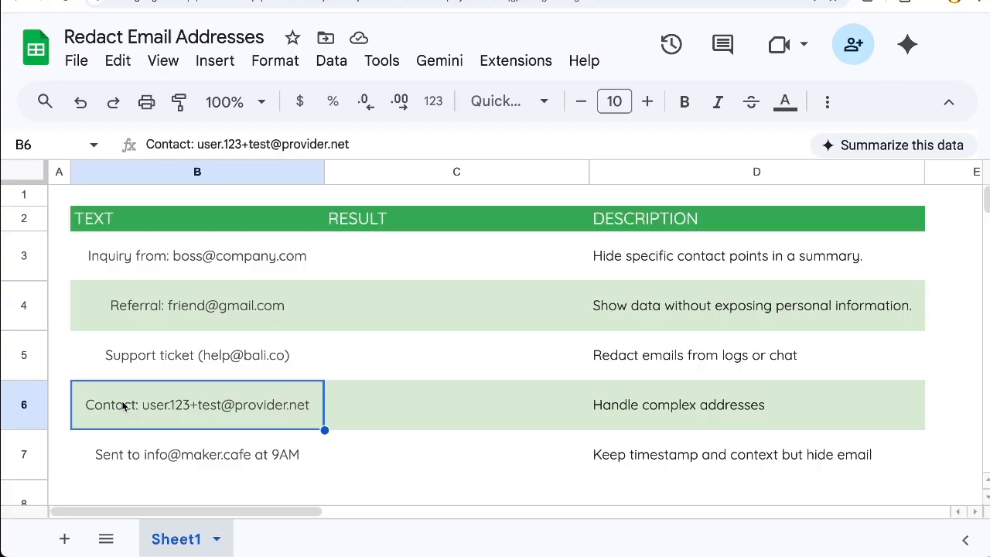
{"action": "left_click", "coordinate": [320, 449]}
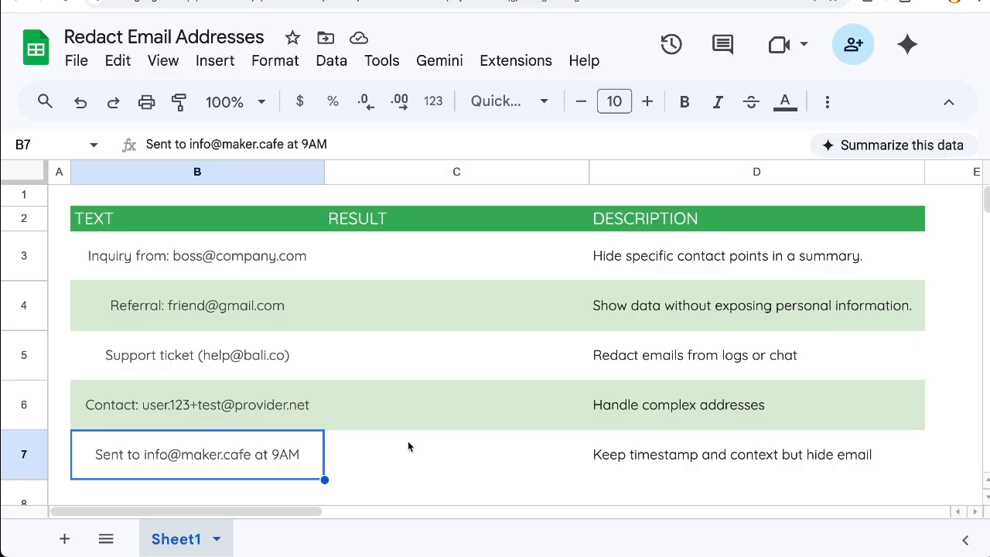
{"action": "left_click", "coordinate": [285, 264]}
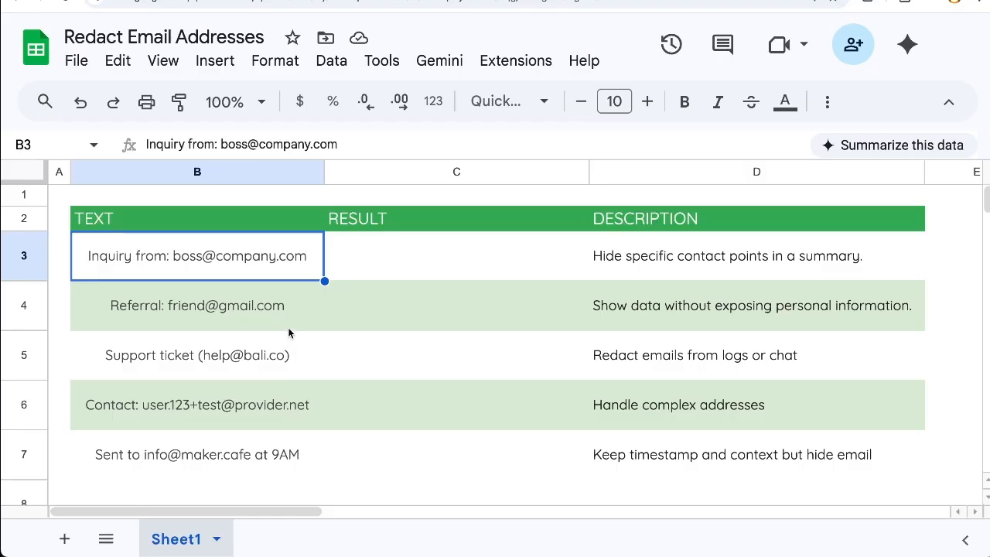
Start a REGEXREPLACE formula in C3 with B3 as its text argument
{"action": "left_click", "coordinate": [426, 263]}
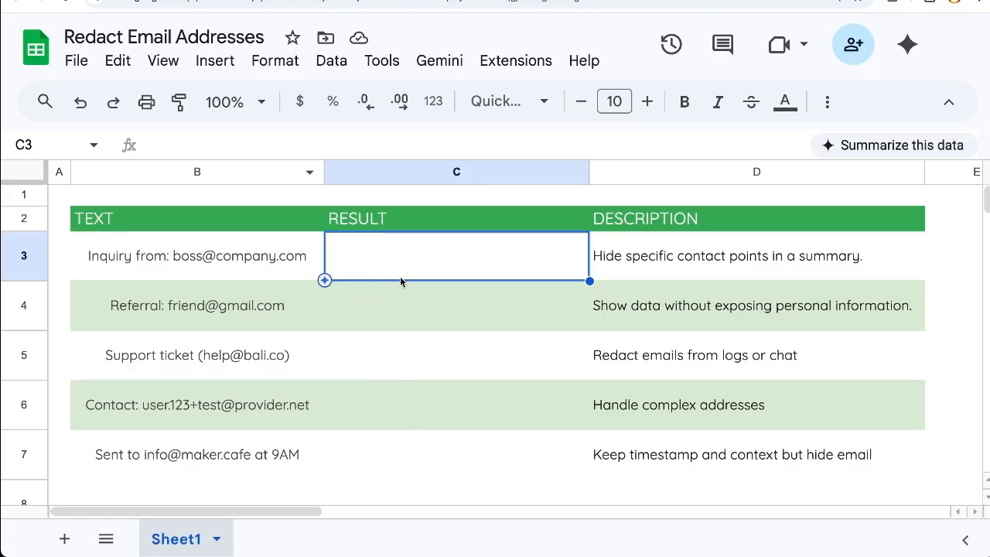
{"action": "type", "text": "="}
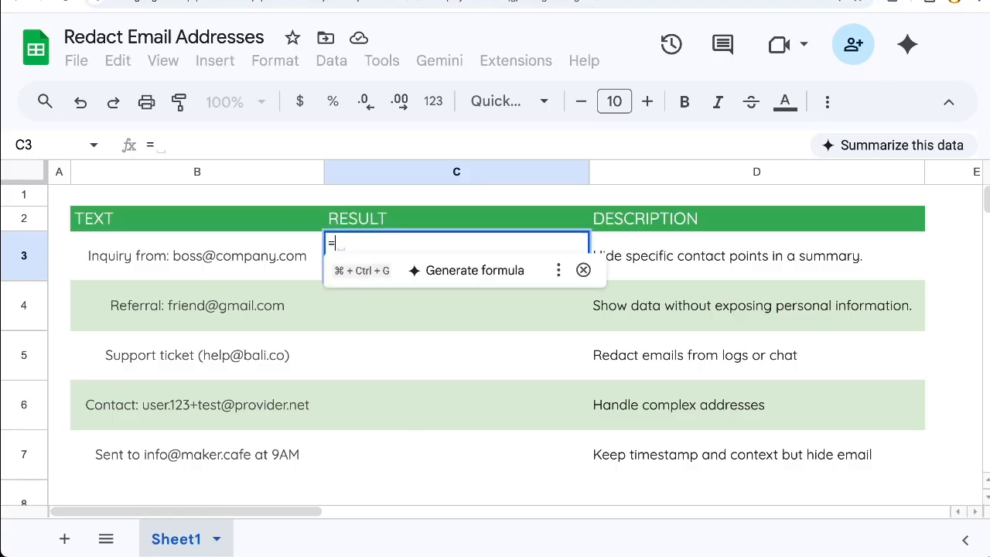
{"action": "type", "text": "REGEX"}
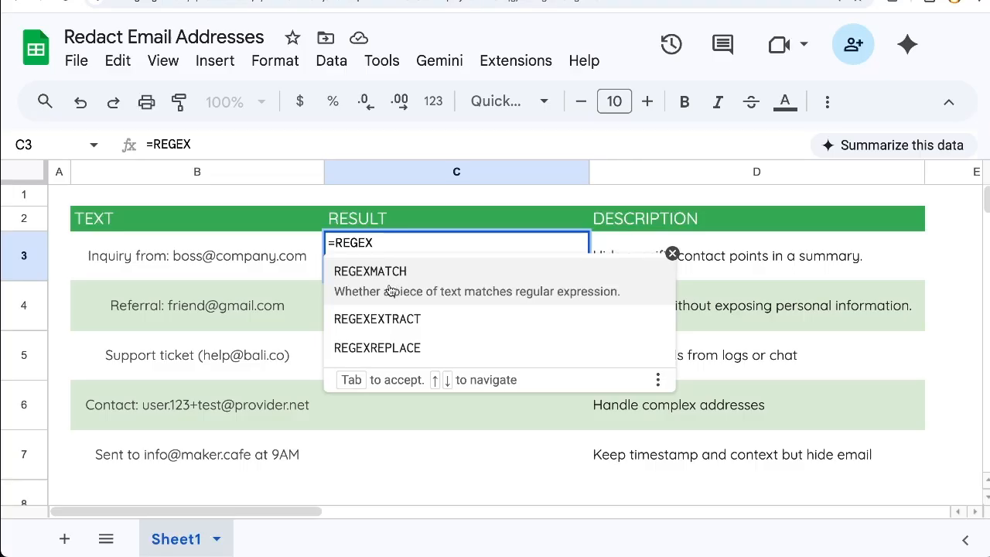
{"action": "left_click", "coordinate": [389, 347]}
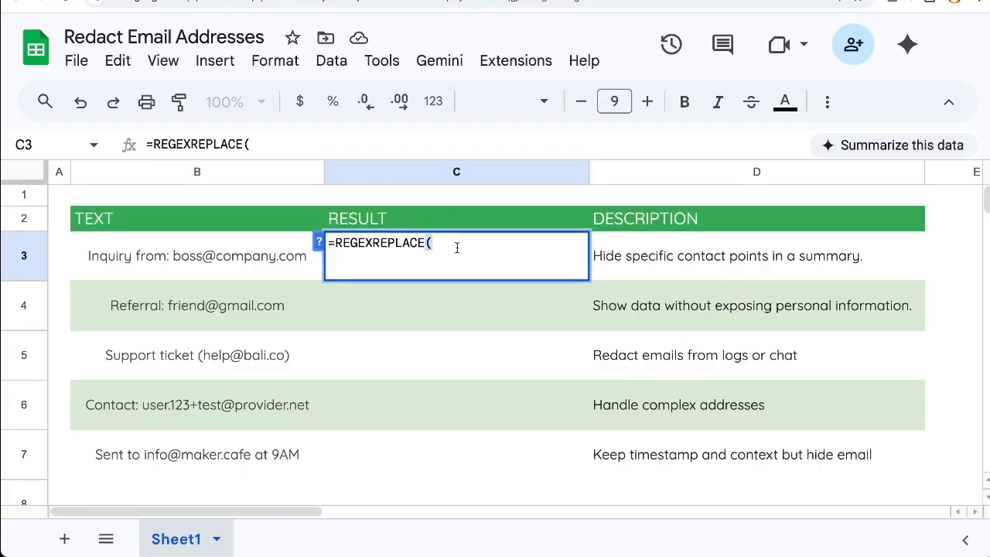
{"action": "left_click", "coordinate": [240, 254]}
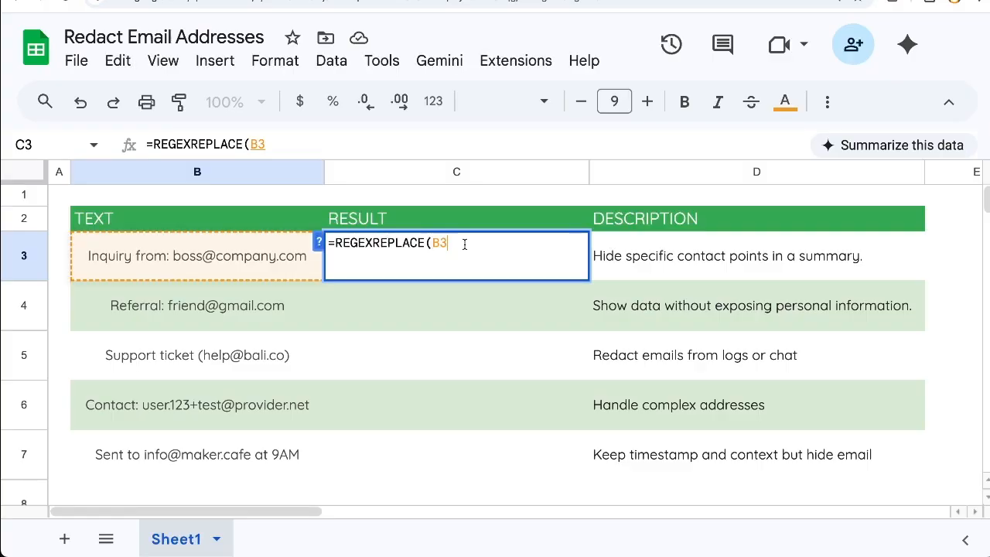
{"action": "type", "text": ","}
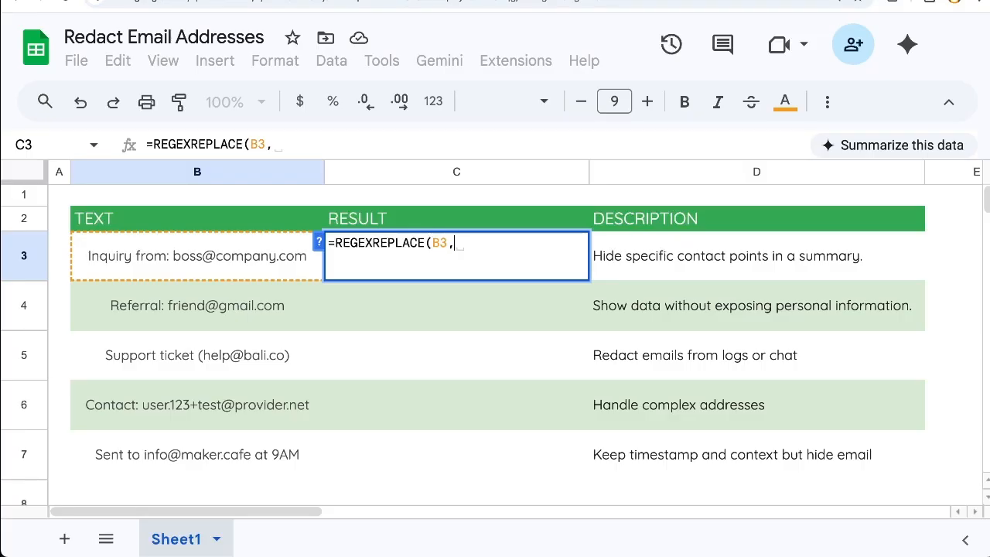
Add the quoted pattern "@.[a-zA-Z]{2}" as the formula's regular expression argument
{"action": "type", "text": "\"\""}
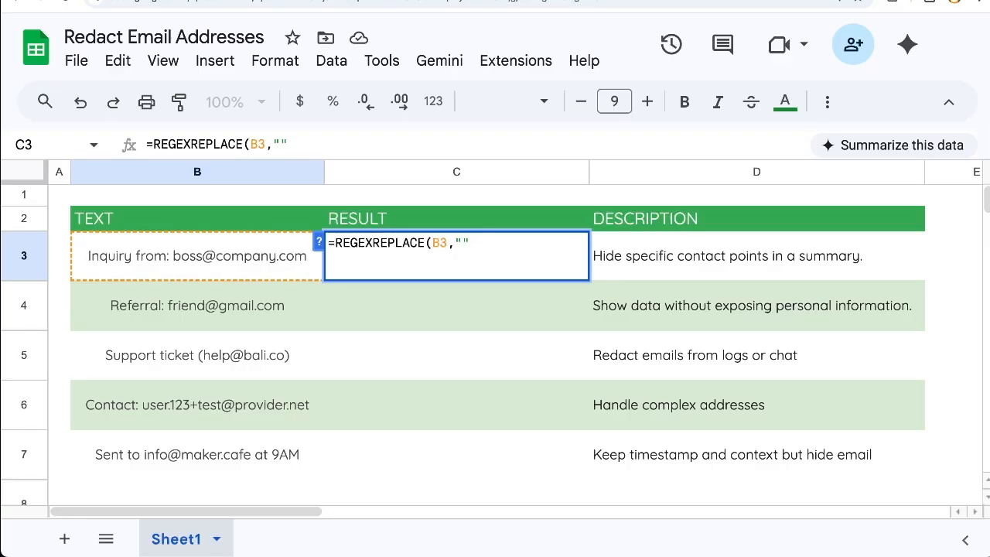
{"action": "type", "text": "@."}
{"action": "key", "text": "Right"}
{"action": "key", "text": "Right"}
{"action": "type", "text": "[]"}
{"action": "type", "text": "a"}
{"action": "type", "text": "-zA"}
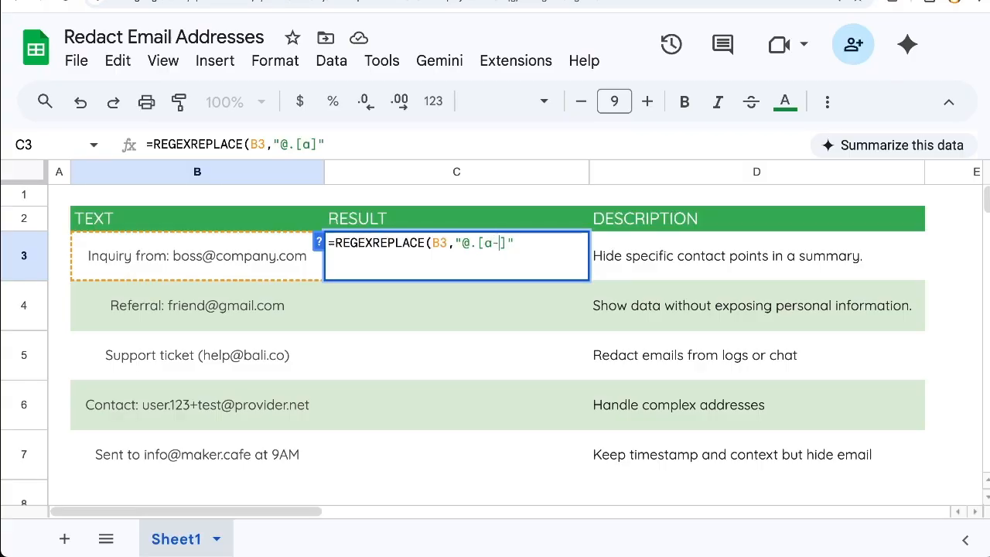
{"action": "type", "text": "-Z"}
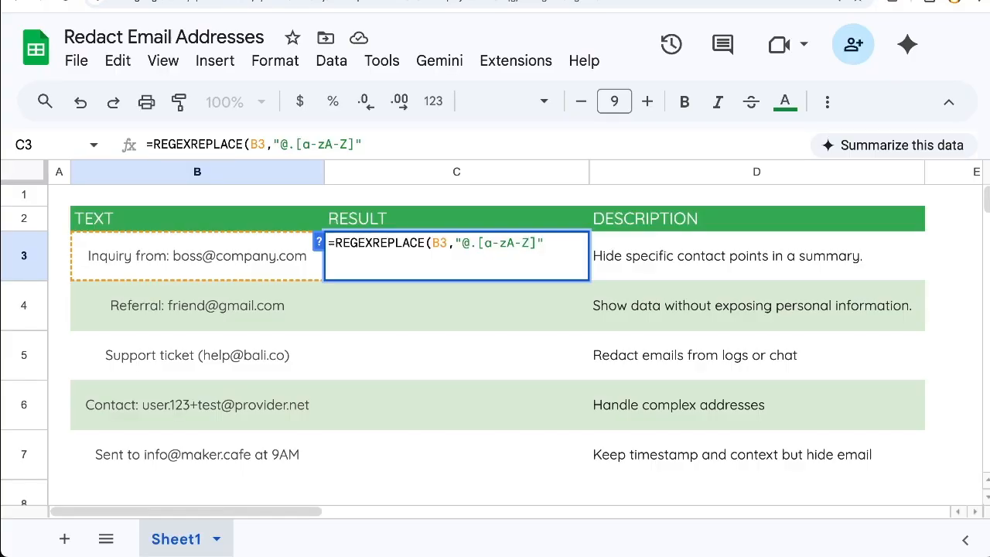
{"action": "type", "text": "{}"}
{"action": "key", "text": "Left"}
{"action": "type", "text": "2"}
{"action": "double_click", "coordinate": [471, 244]}
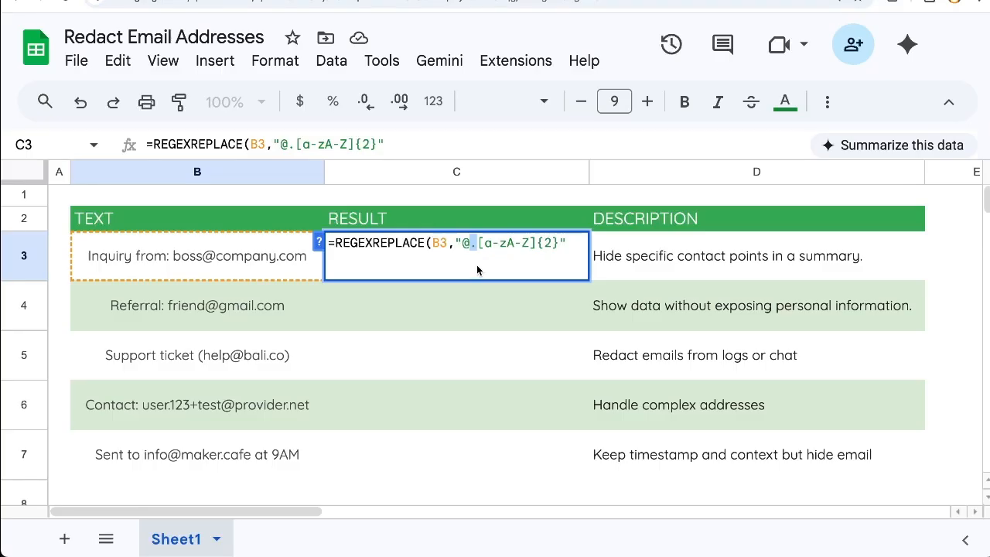
{"action": "left_click_drag", "start_coordinate": [558, 245], "coordinate": [476, 243]}
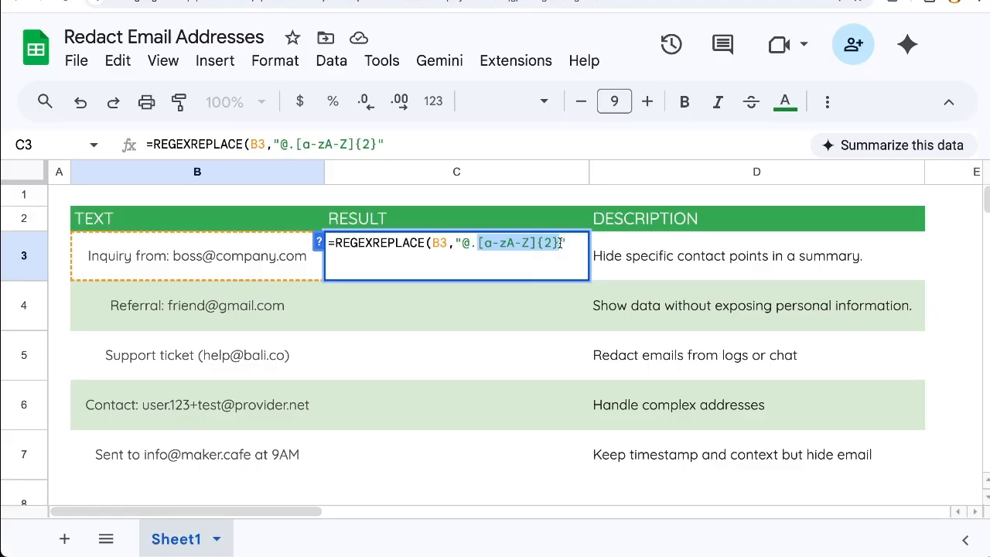
{"action": "left_click_drag", "start_coordinate": [560, 243], "coordinate": [538, 242]}
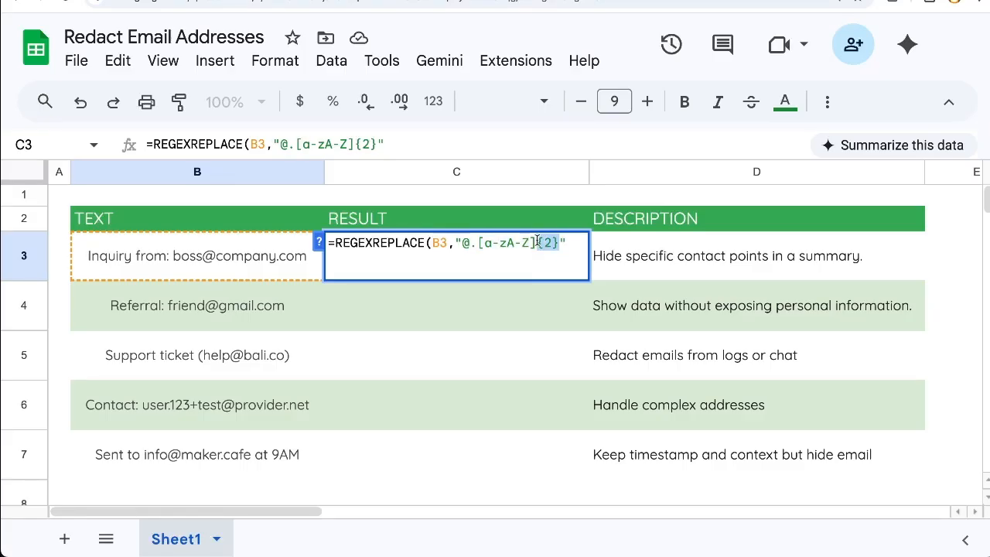
{"action": "left_click", "coordinate": [566, 255]}
Insert the domain part [a-zA-Z0-9.-]+ between the @ sign and the dot in the pattern
{"action": "left_click", "coordinate": [469, 243]}
{"action": "type", "text": "[]"}
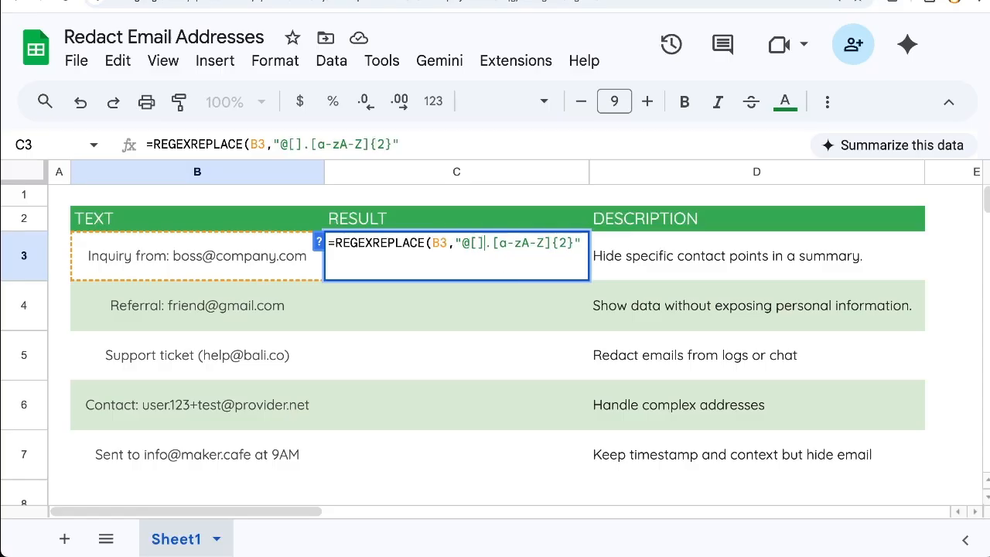
{"action": "type", "text": "a-"}
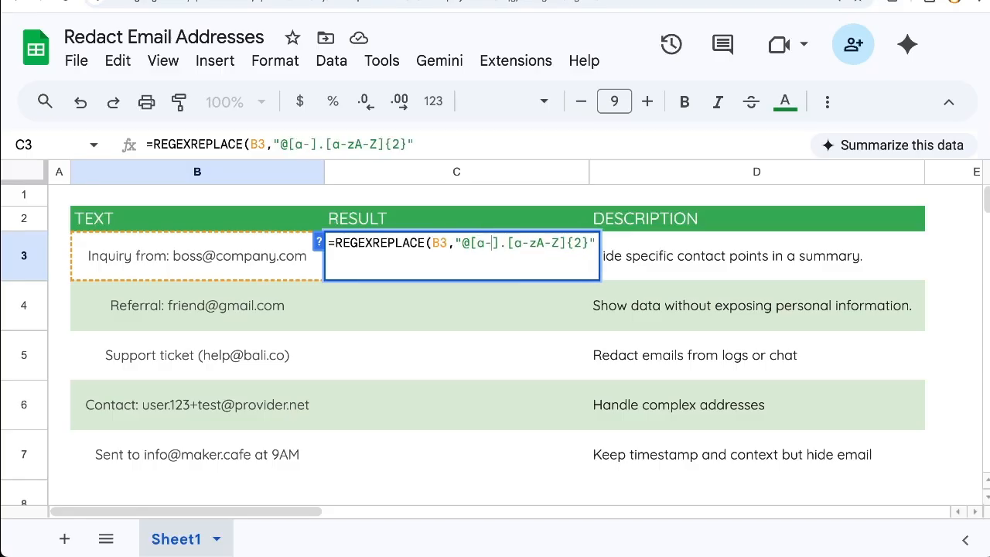
{"action": "type", "text": "zA-Z"}
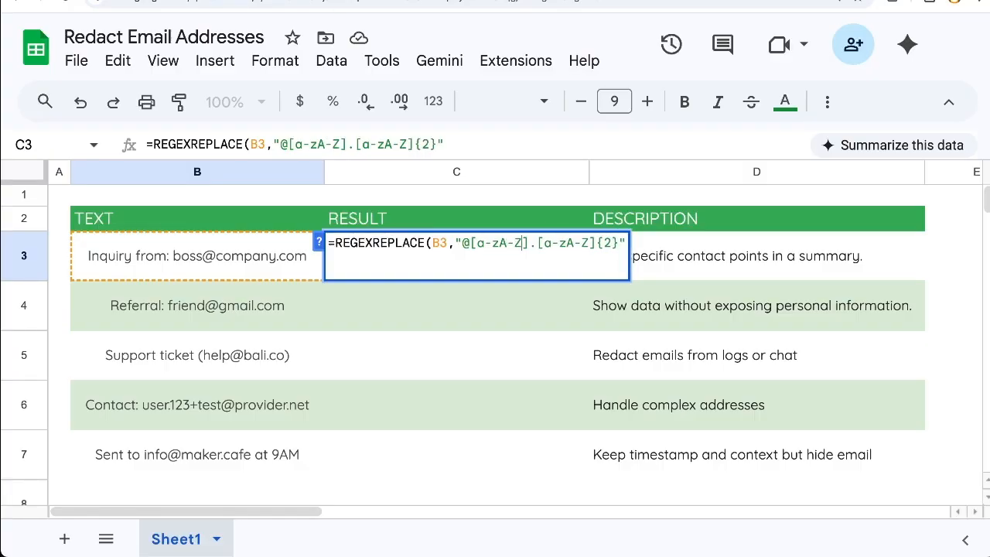
{"action": "type", "text": "0-9"}
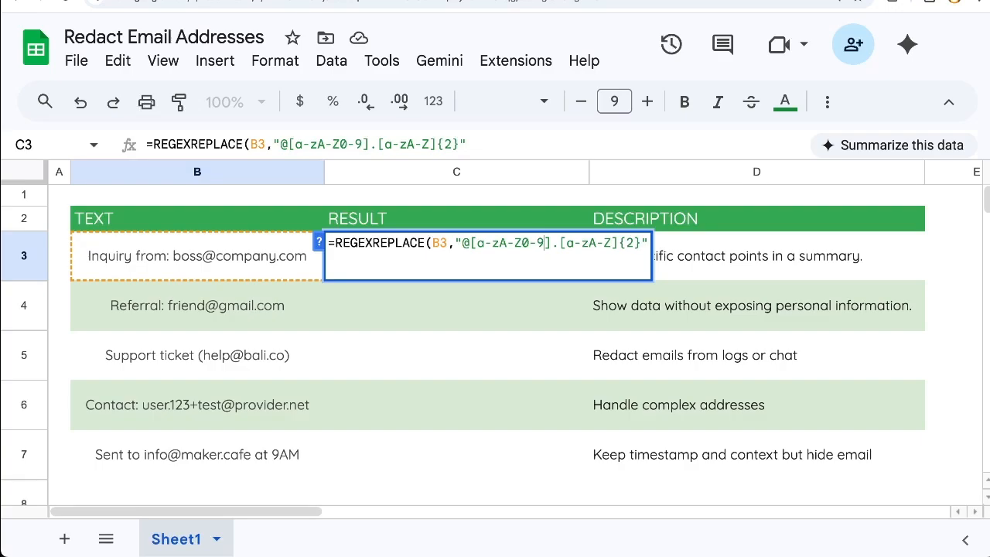
{"action": "type", "text": ".-"}
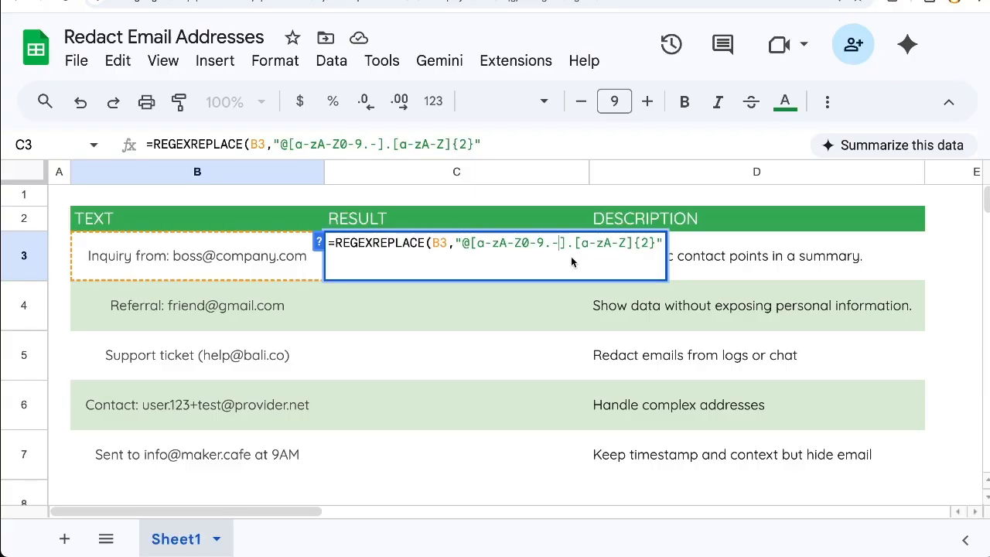
{"action": "type", "text": "+"}
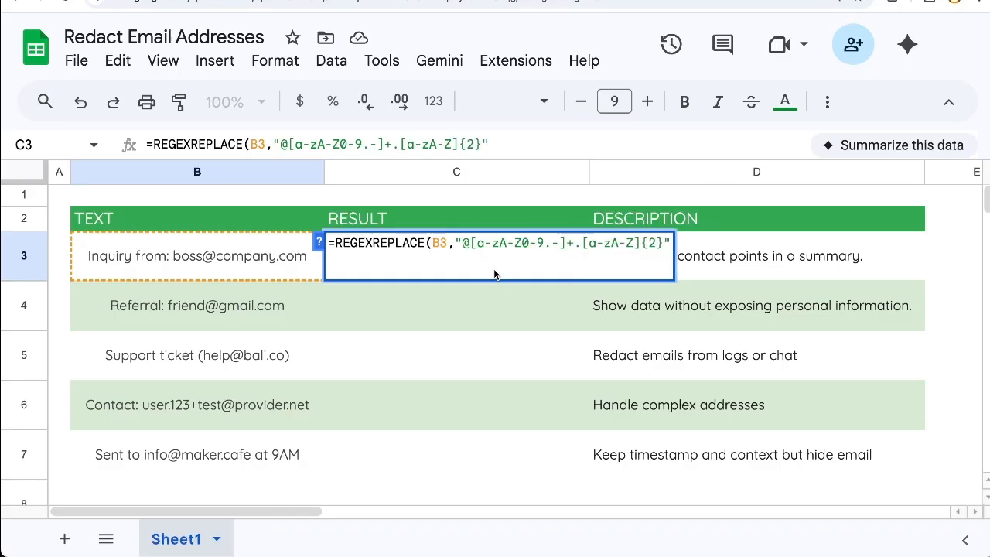
{"action": "left_click_drag", "start_coordinate": [469, 245], "coordinate": [568, 243]}
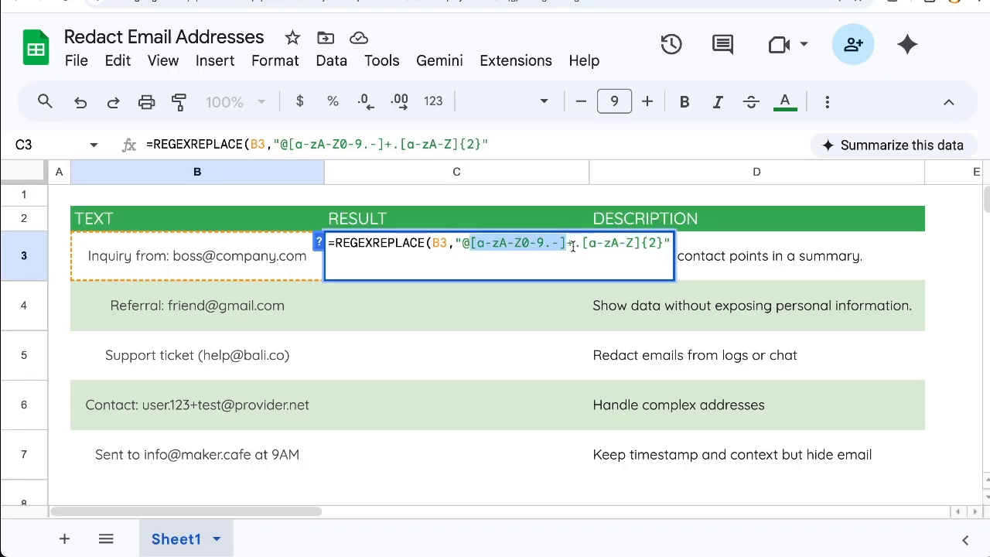
Insert [a-zA-Z0-9]+ before the @ sign to match the local part of the address
{"action": "left_click", "coordinate": [463, 245]}
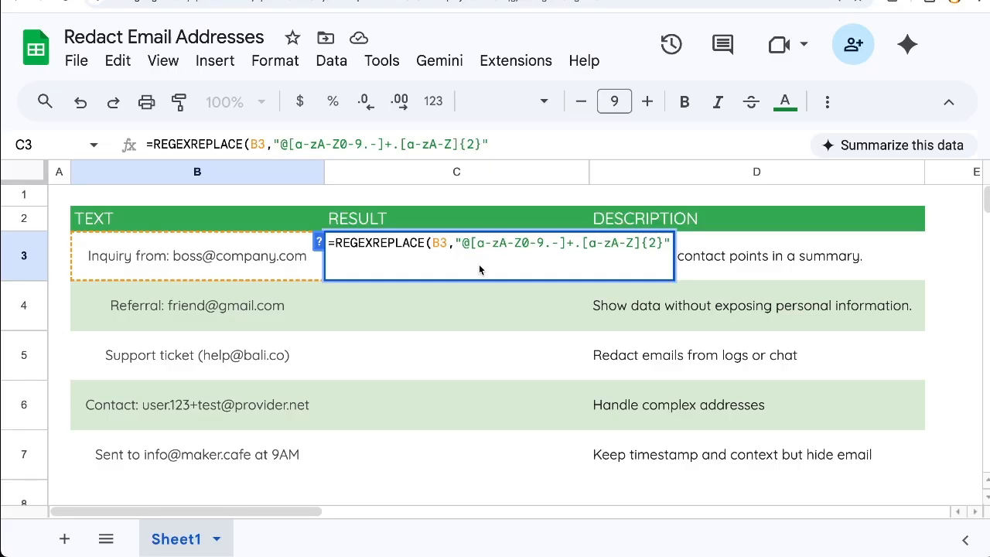
{"action": "type", "text": "[a-zA-Z0-9]"}
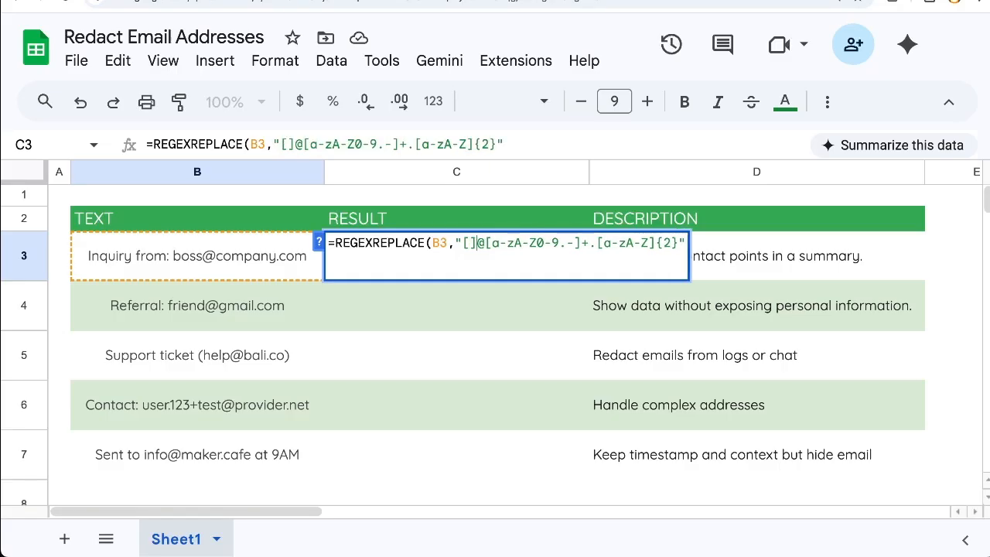
{"action": "type", "text": "+@["}
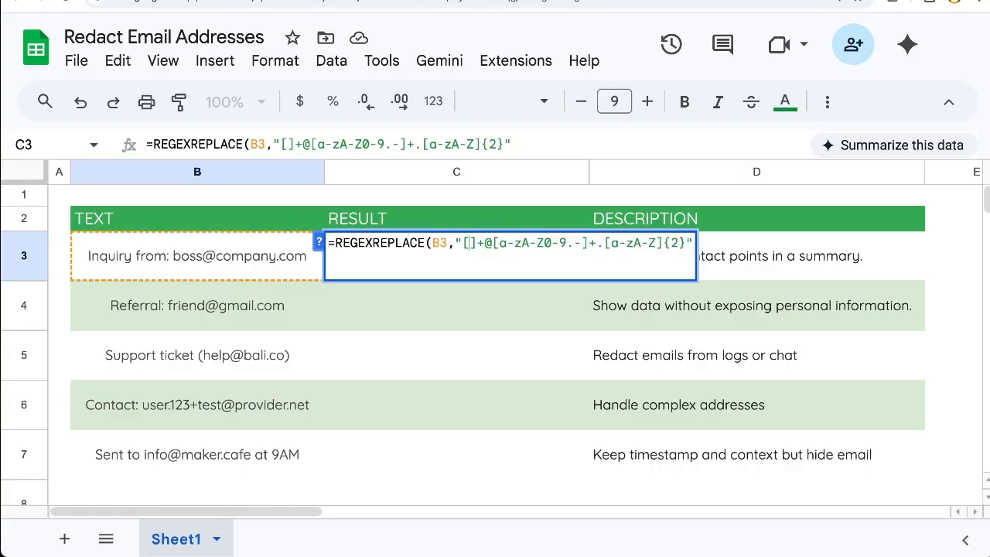
{"action": "type", "text": "a-z"}
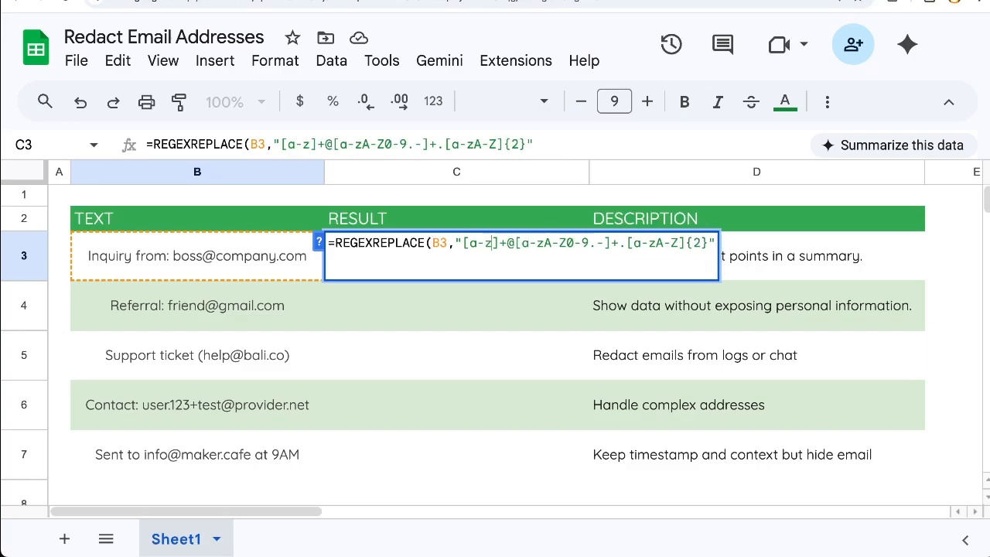
{"action": "type", "text": "A-"}
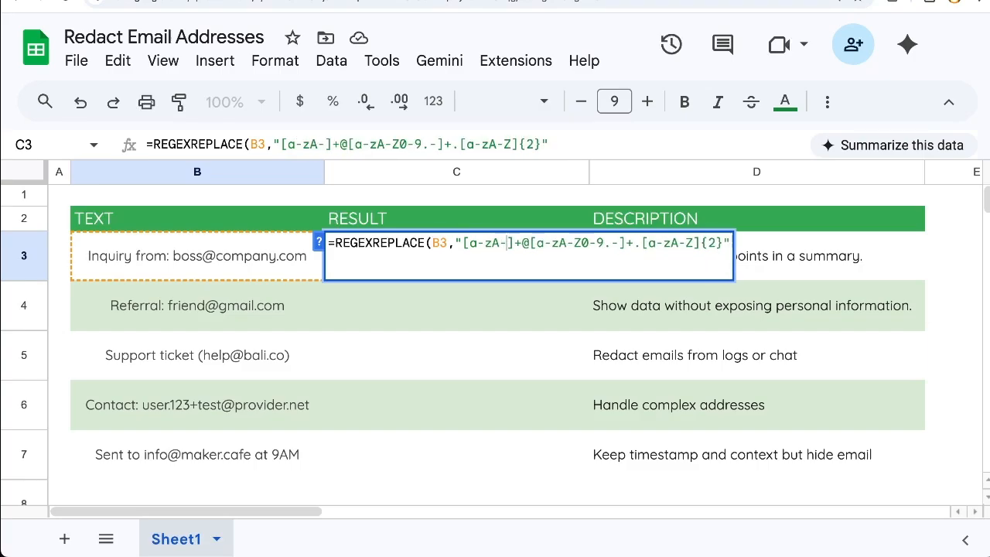
{"action": "type", "text": "Z0-9"}
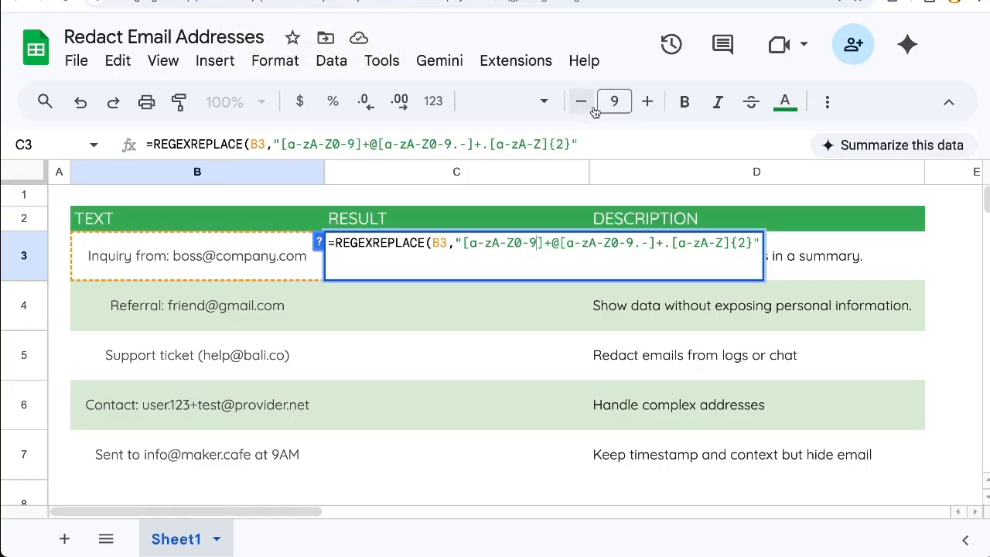
Extend the character class before the @ sign with the special characters ._%+- after 0-9
{"action": "left_click", "coordinate": [537, 242]}
{"action": "type", "text": "%"}
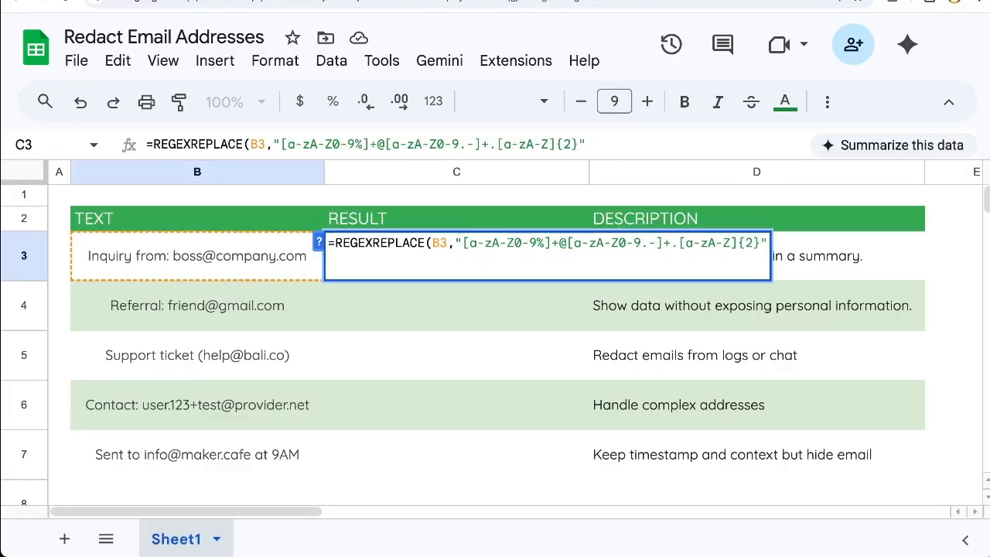
{"action": "type", "text": "."}
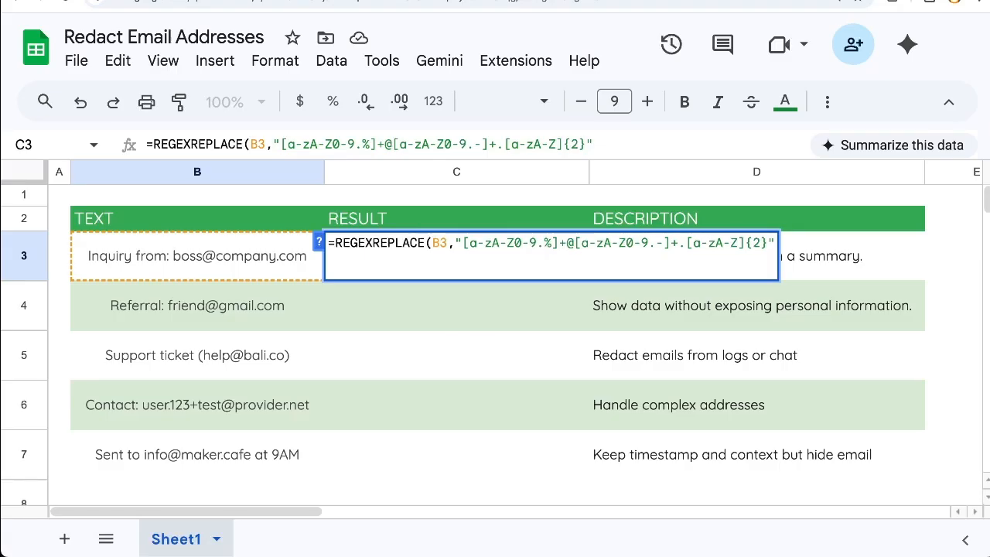
{"action": "type", "text": "_"}
{"action": "type", "text": "+-"}
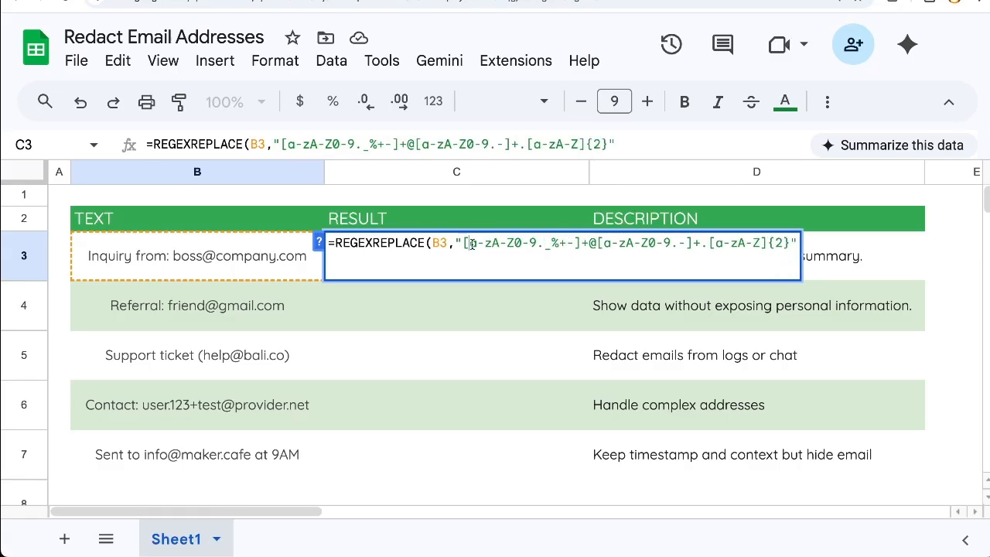
Escape the dot before the final [a-zA-Z]{2} with a backslash and commit the formula in C3
{"action": "left_click_drag", "start_coordinate": [466, 243], "coordinate": [588, 242]}
{"action": "left_click", "coordinate": [700, 243]}
{"action": "type", "text": "\\"}
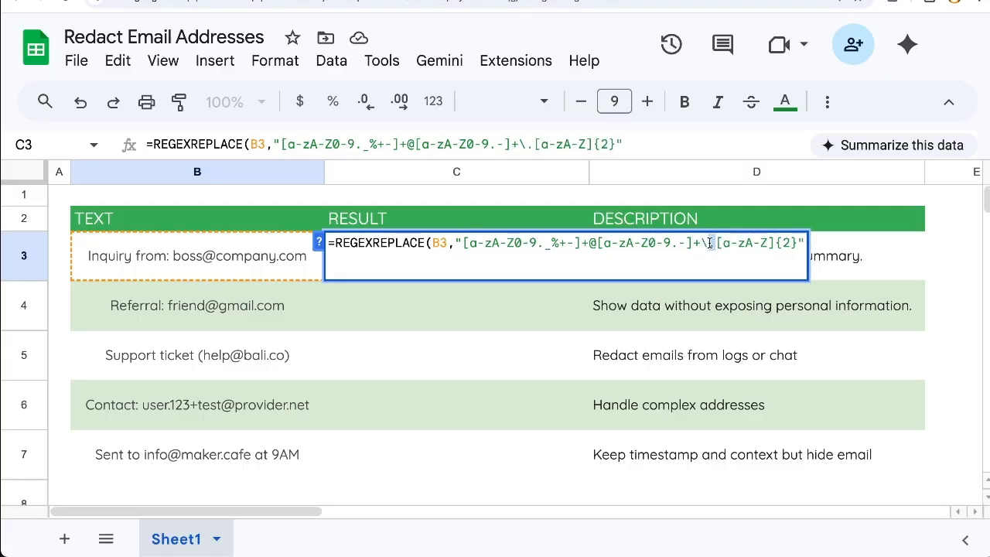
{"action": "double_click", "coordinate": [709, 243]}
{"action": "key", "text": "Return"}
Add "***@***.***" as the replacement argument of the REGEXREPLACE formula in C3
{"action": "double_click", "coordinate": [539, 247]}
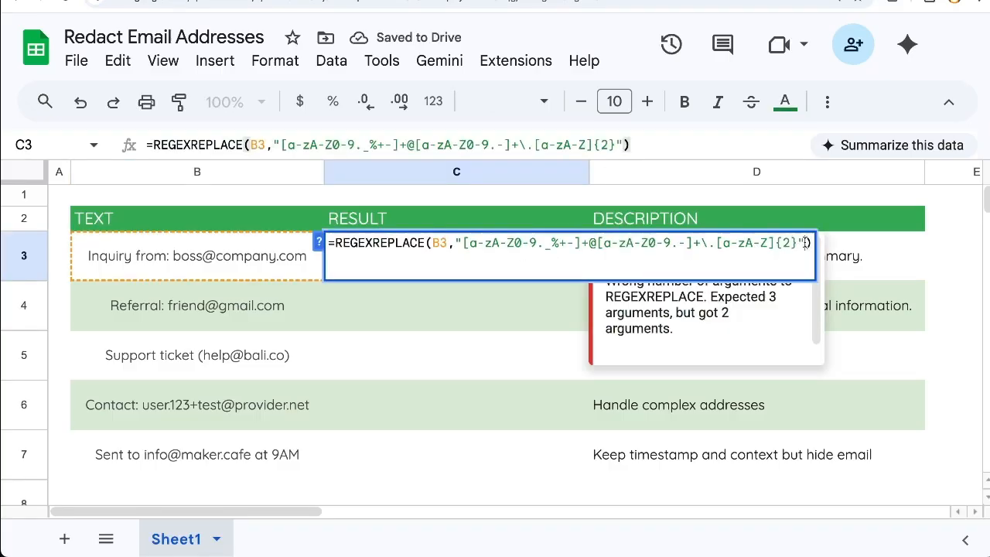
{"action": "type", "text": ", "}
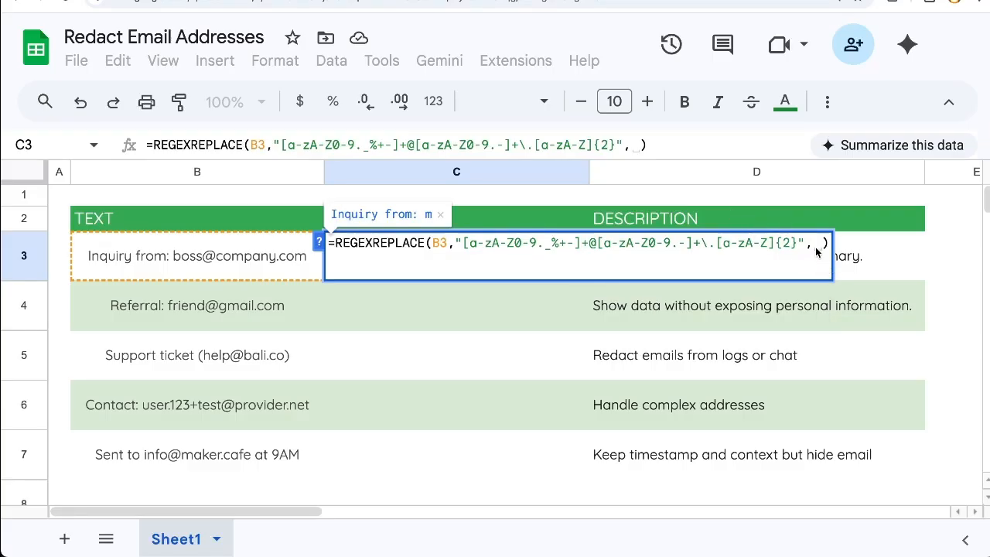
{"action": "type", "text": "\"***@"}
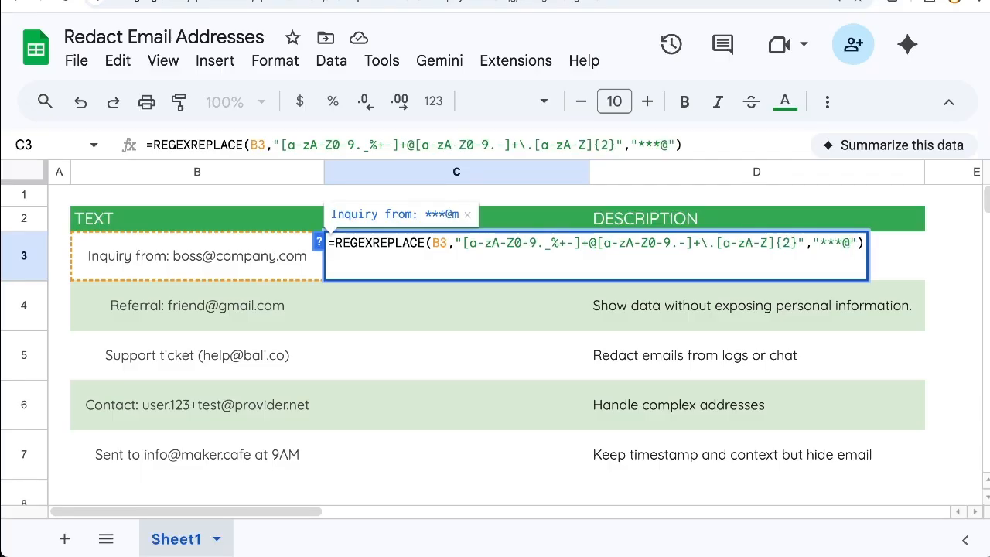
{"action": "type", "text": "***."}
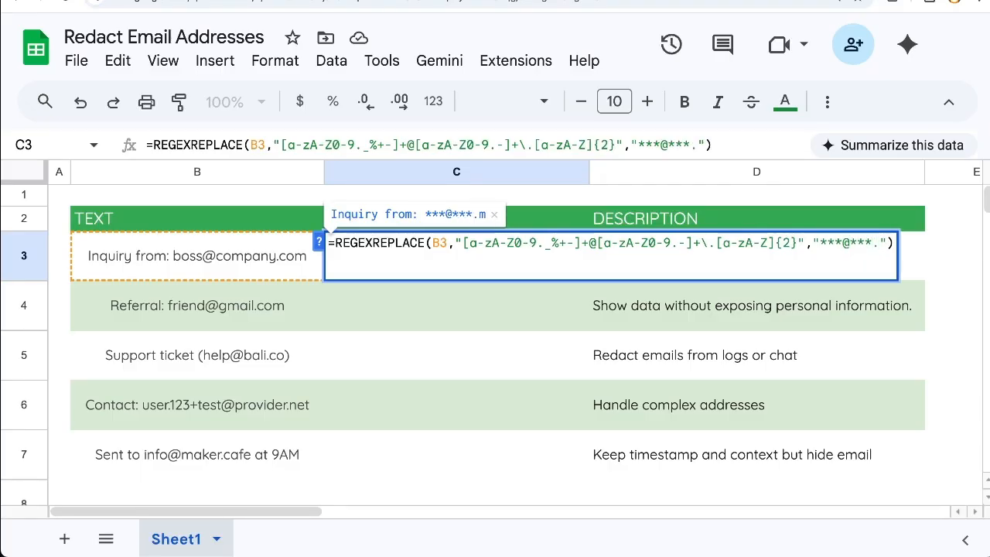
{"action": "type", "text": "***"}
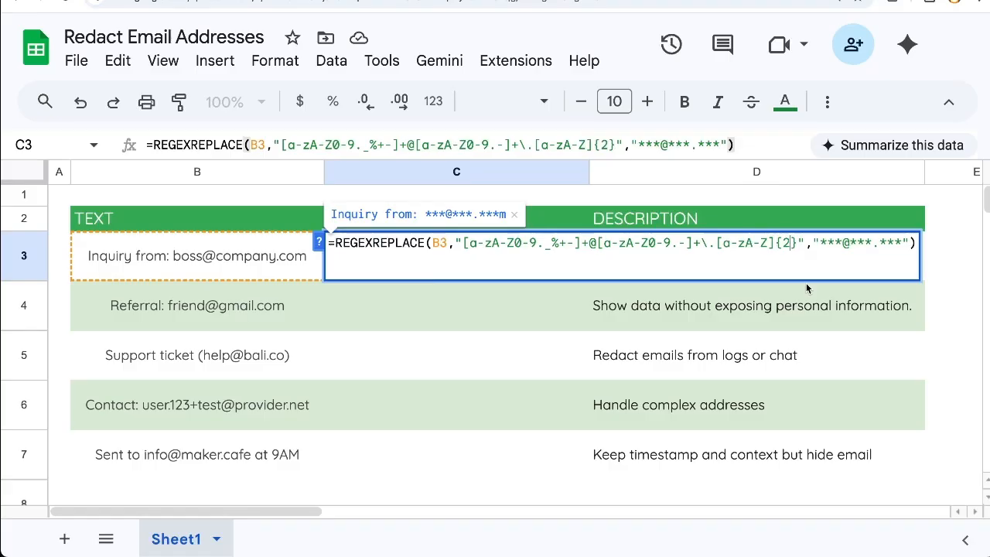
Change the quantifier after the final [a-zA-Z] to {2,} and commit the formula in C3
{"action": "type", "text": ","}
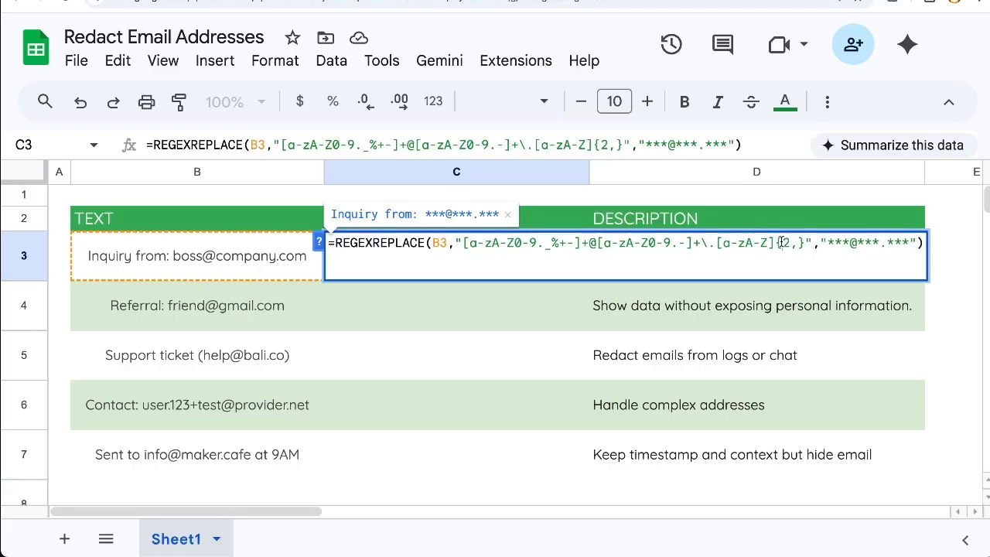
{"action": "left_click_drag", "start_coordinate": [782, 243], "coordinate": [802, 243]}
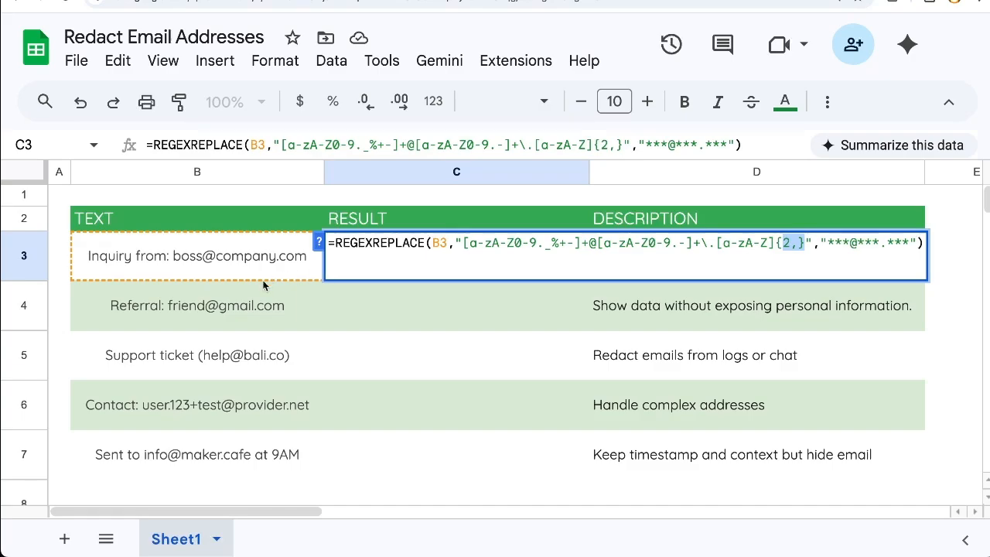
{"action": "left_click", "coordinate": [802, 243]}
{"action": "key", "text": "Return"}
{"action": "key", "text": "Up"}
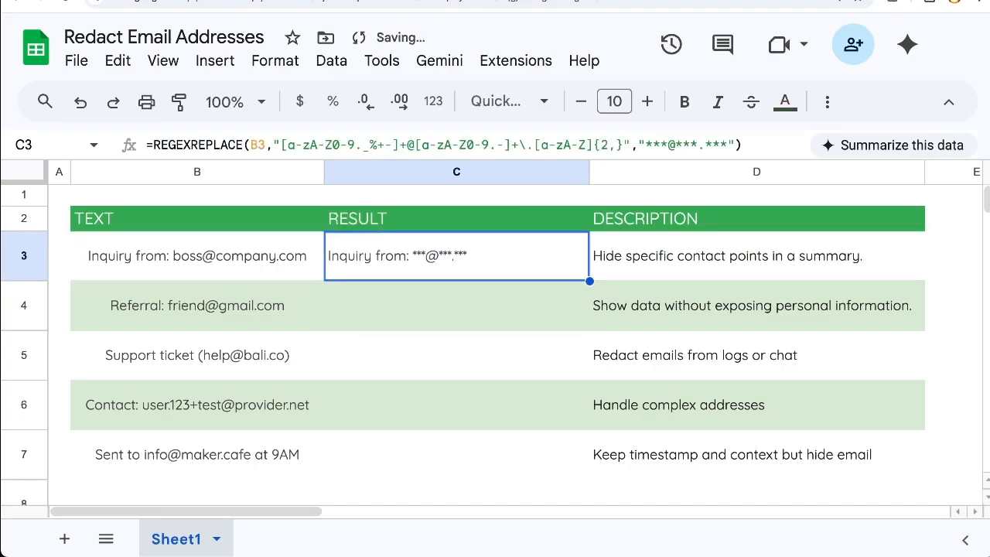
Review the pattern and the replacement argument of the formula in C3, leave it as is and copy the cell
{"action": "key", "text": "Return"}
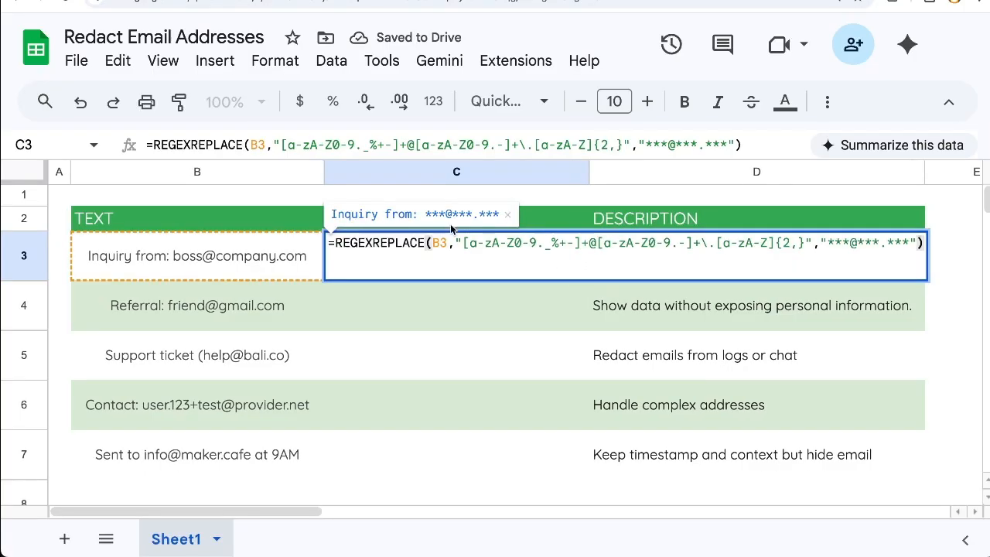
{"action": "left_click_drag", "start_coordinate": [463, 245], "coordinate": [806, 244]}
{"action": "left_click_drag", "start_coordinate": [910, 243], "coordinate": [822, 243]}
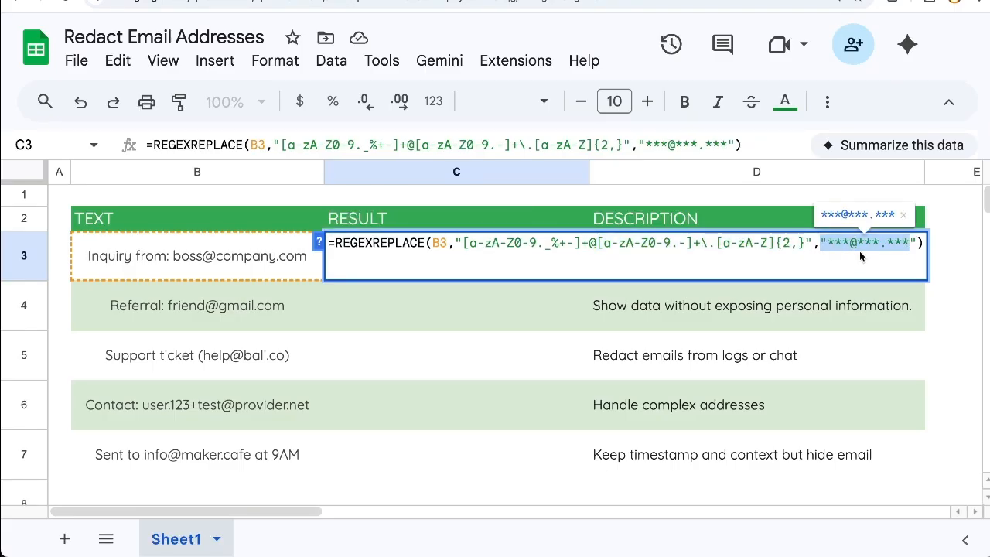
{"action": "key", "text": "Return"}
{"action": "key", "text": "Up"}
{"action": "key", "text": "ctrl+c"}
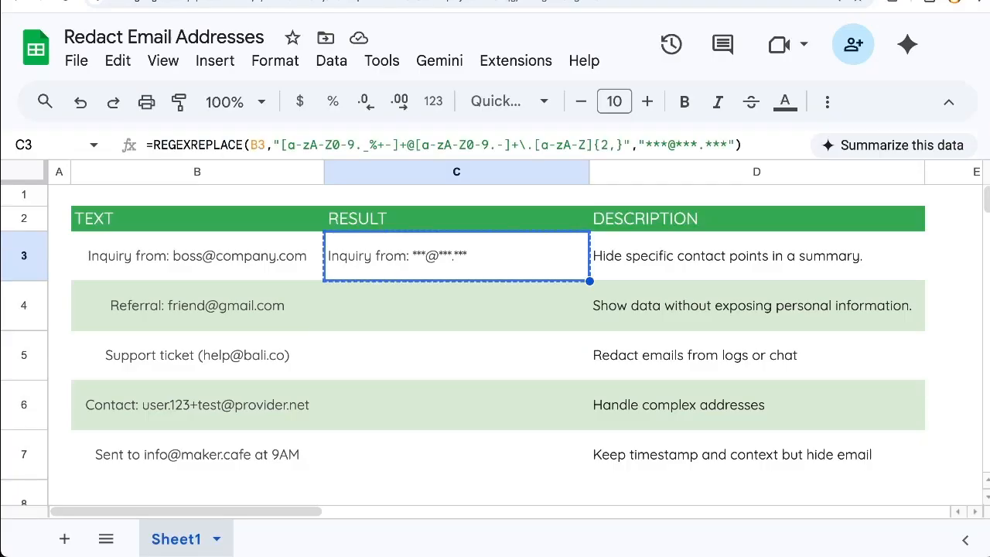
Wrap the formula in C3 in ARRAYFORMULA and extend its text reference to B3:B
{"action": "double_click", "coordinate": [536, 269]}
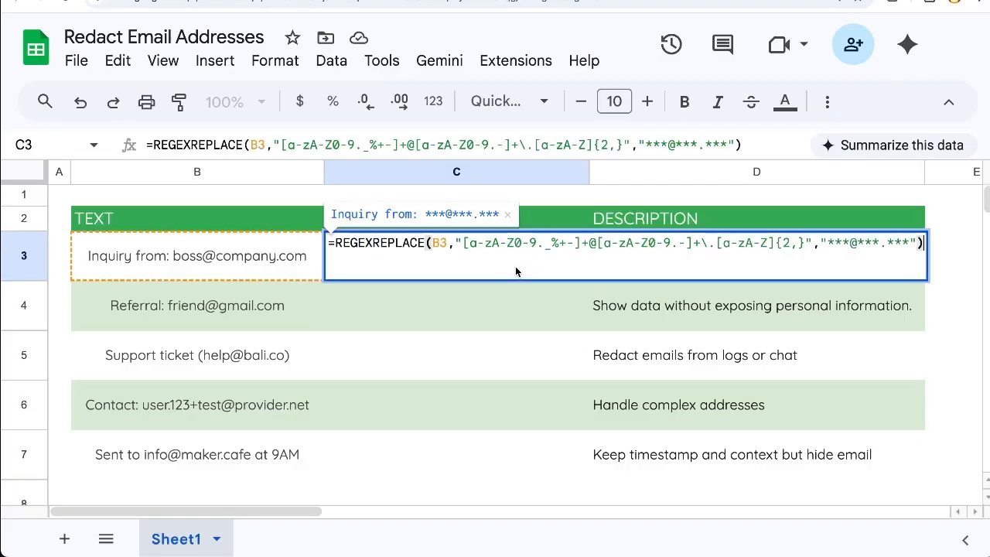
{"action": "left_click", "coordinate": [334, 244]}
{"action": "type", "text": "ARRAYFORM"}
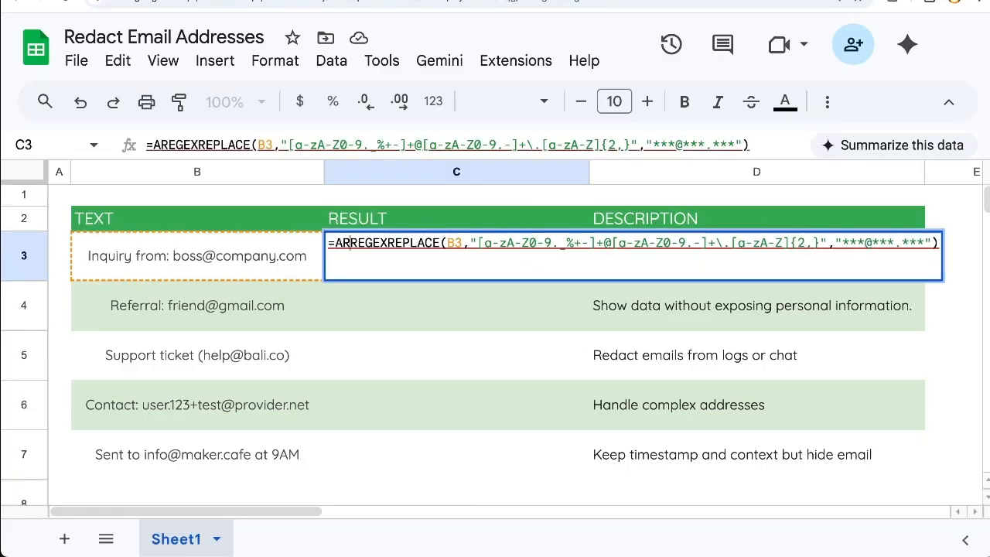
{"action": "type", "text": "ULA("}
{"action": "left_click", "coordinate": [542, 243]}
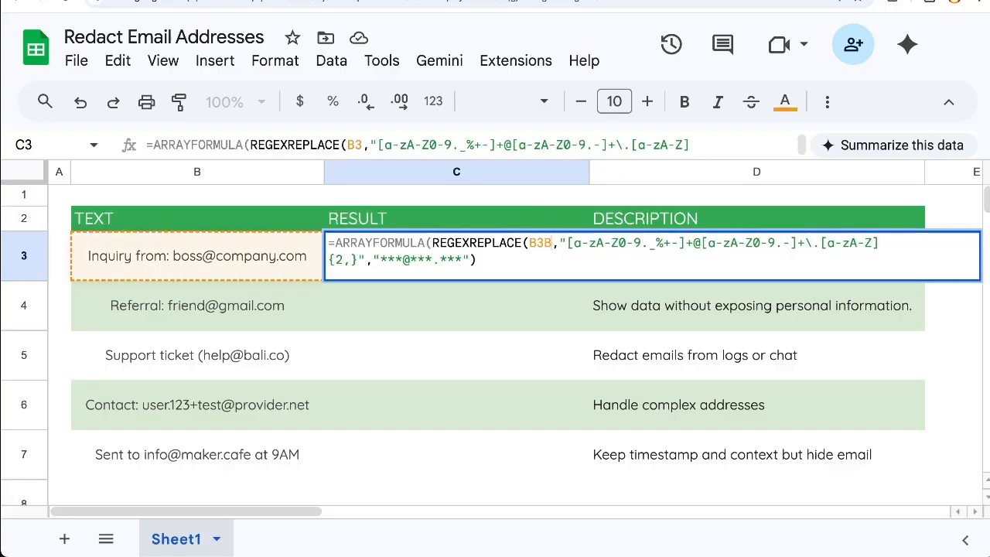
{"action": "type", "text": ":B"}
{"action": "key", "text": "Return"}
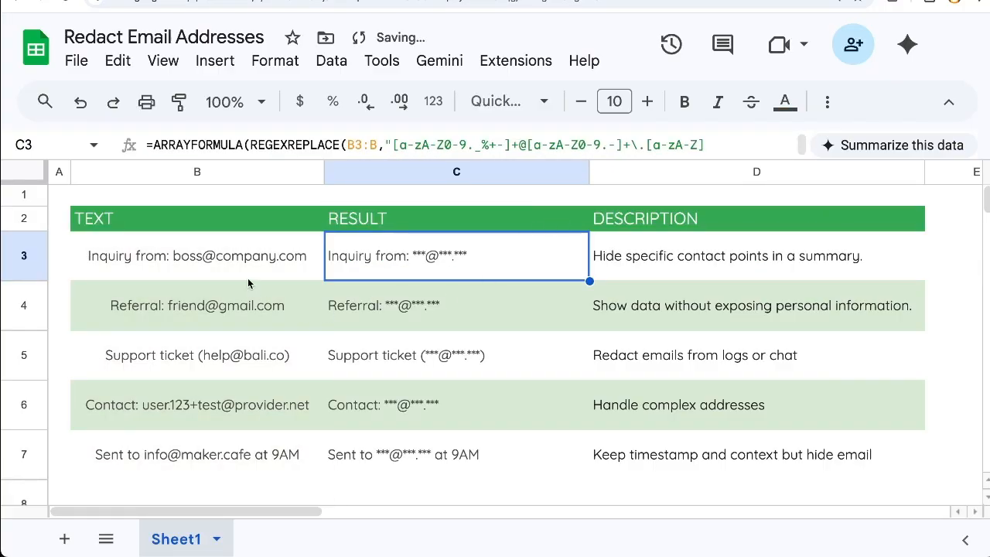
Compare the redacted texts in the RESULT column with the original texts in column B
{"action": "left_click_drag", "start_coordinate": [408, 263], "coordinate": [406, 384]}
{"action": "left_click_drag", "start_coordinate": [184, 240], "coordinate": [198, 416]}
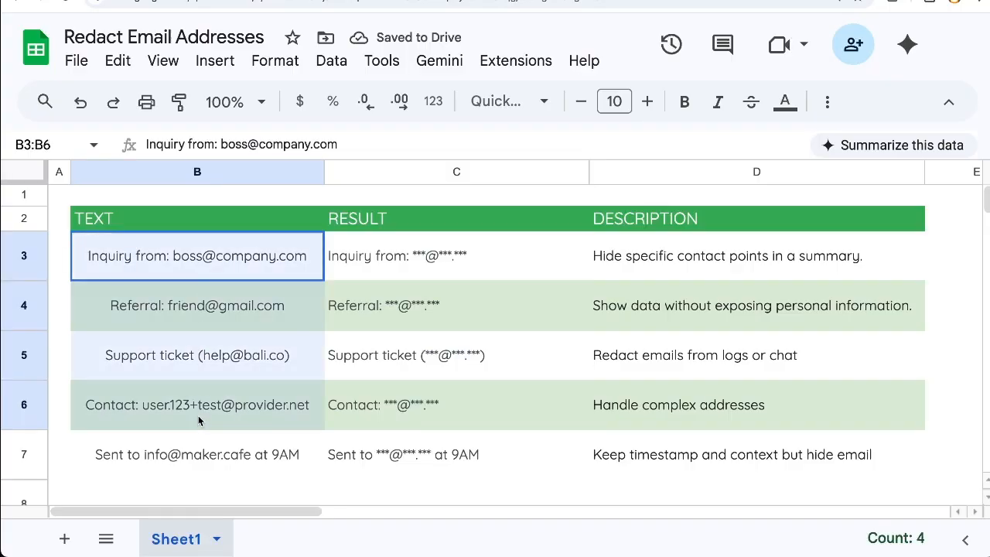
{"action": "left_click", "coordinate": [387, 404]}
{"action": "left_click_drag", "start_coordinate": [198, 255], "coordinate": [288, 368]}
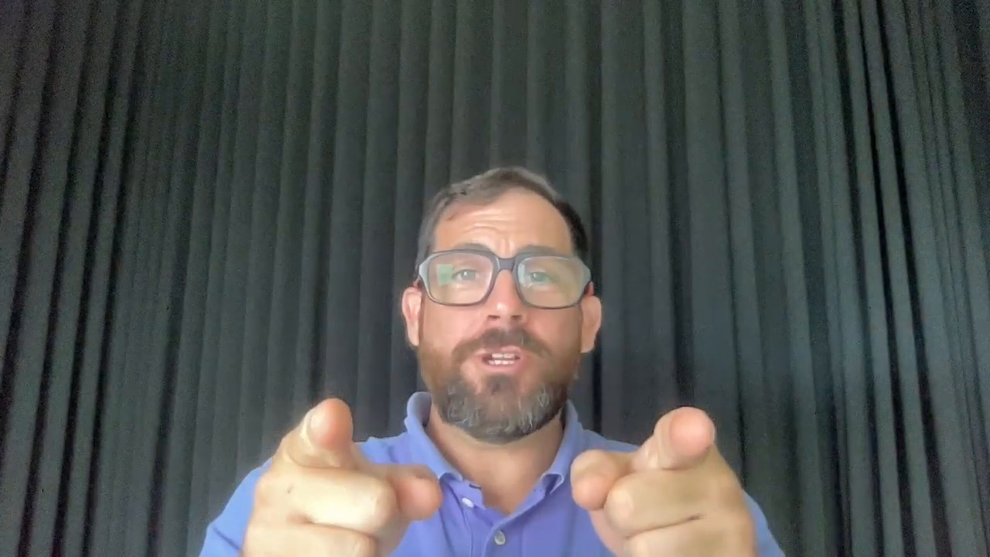